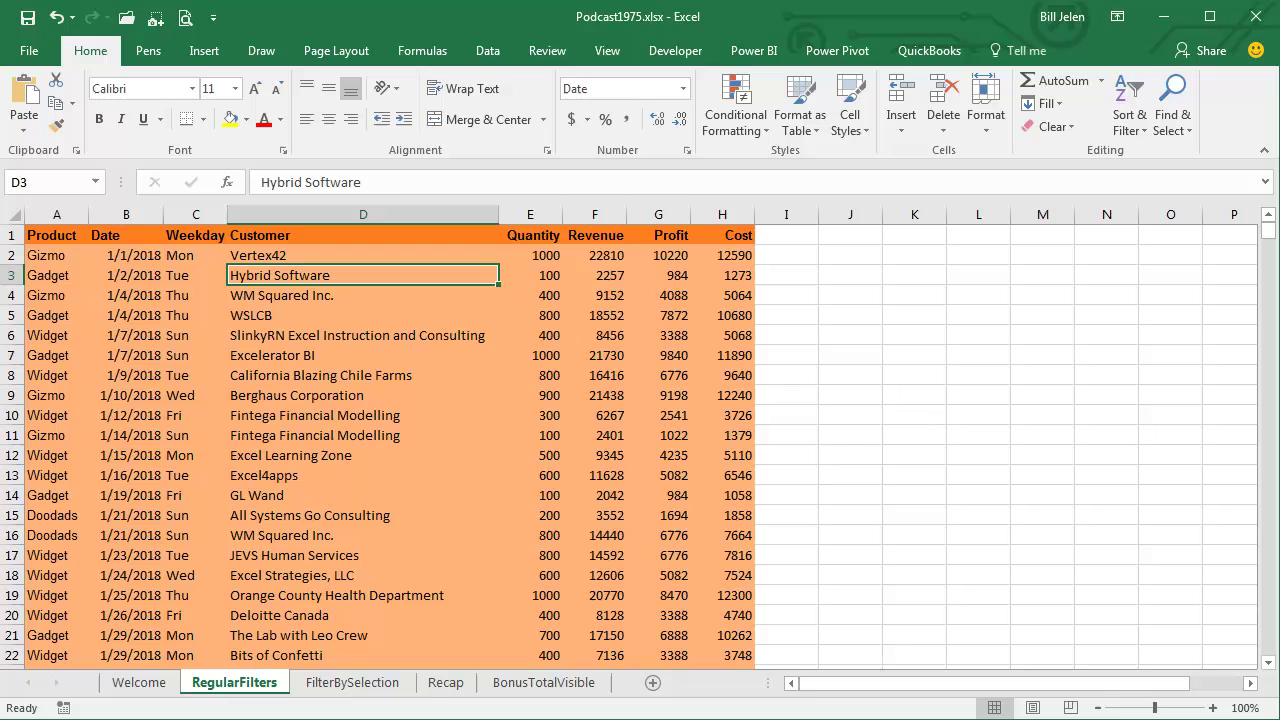
Show the Data tab's sort and filter commands for the sales table
{"action": "left_click", "coordinate": [488, 52]}
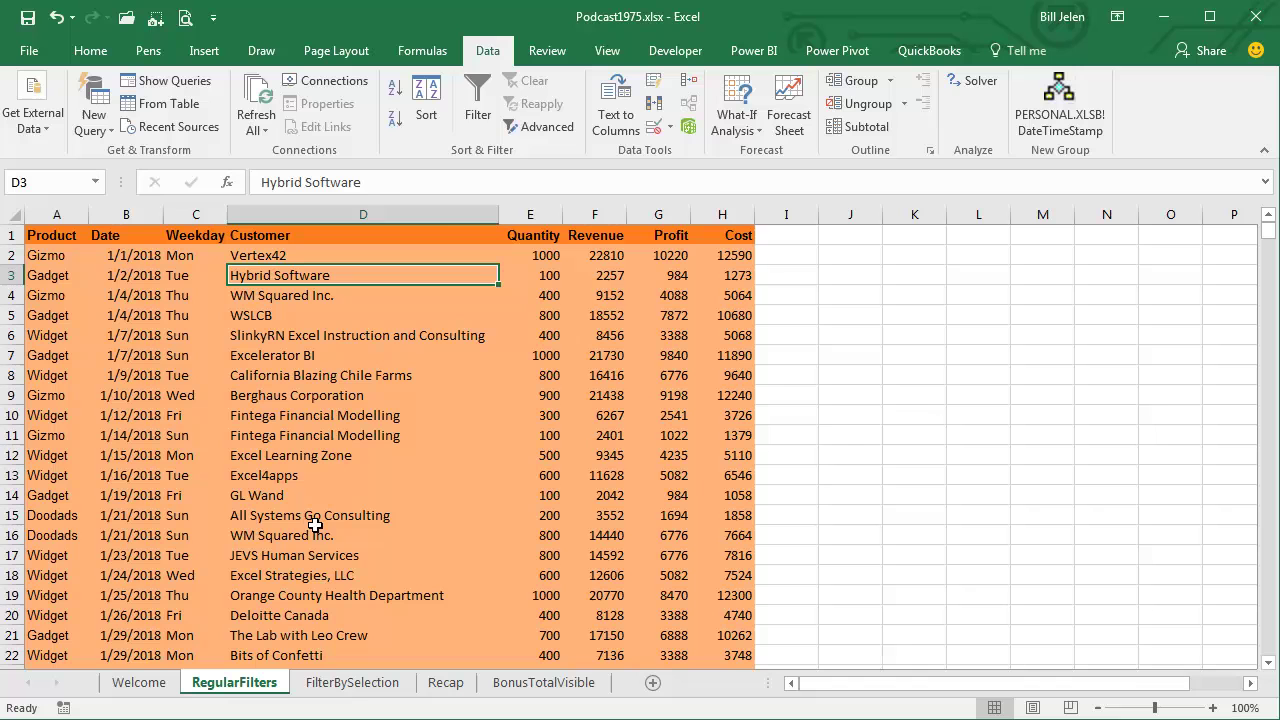
Filter the Customer column to only SlinkyRN Excel Instruction and Consulting, leaving 11 of 563 records
{"action": "left_click", "coordinate": [477, 82]}
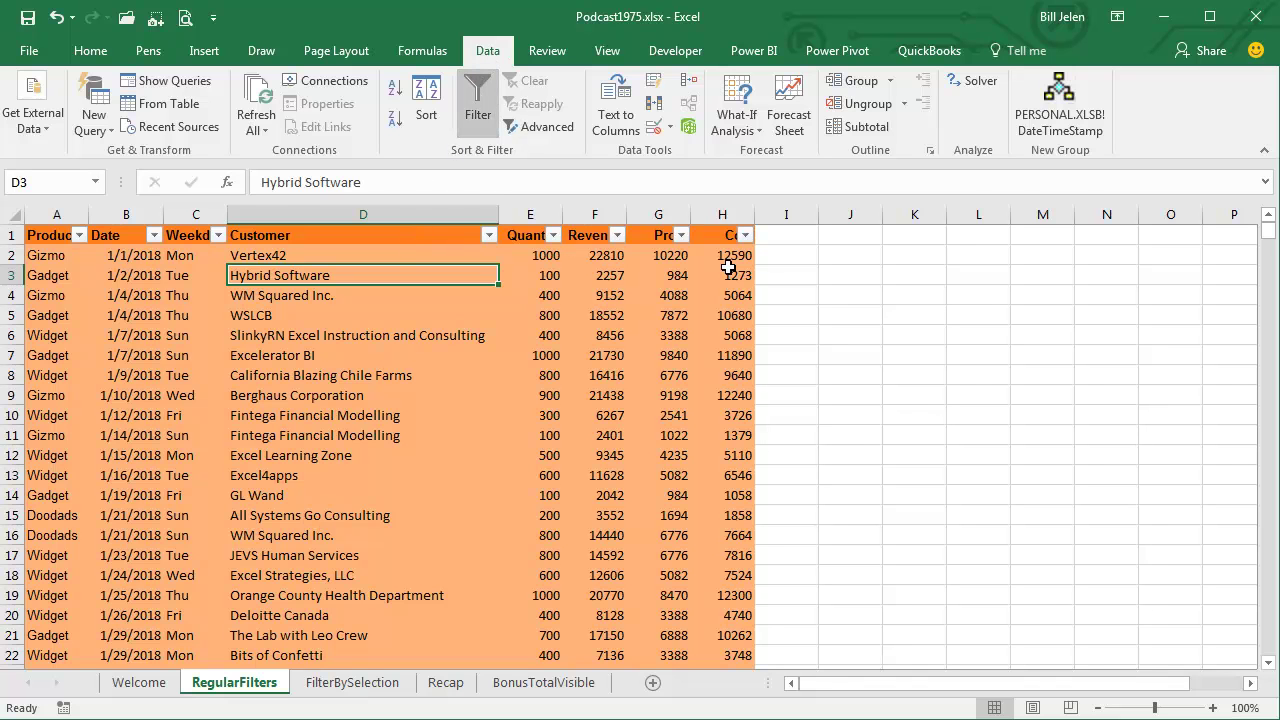
{"action": "left_click", "coordinate": [489, 235]}
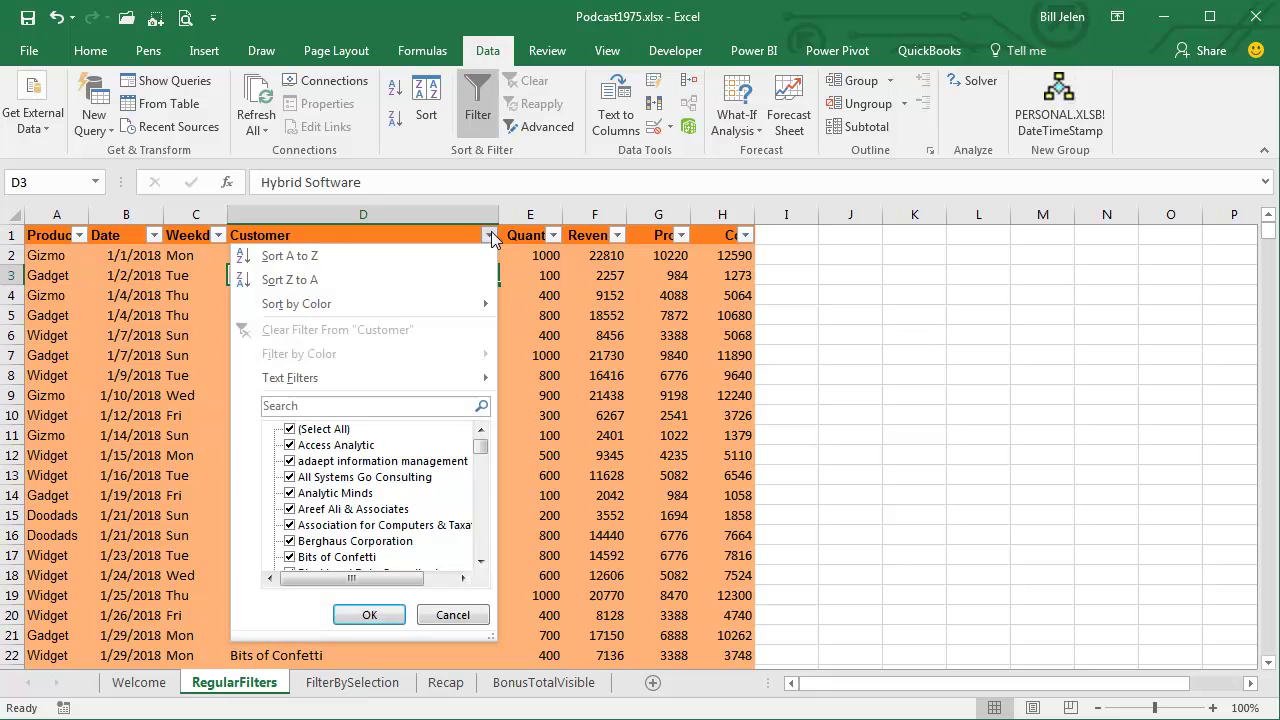
{"action": "left_click", "coordinate": [290, 430]}
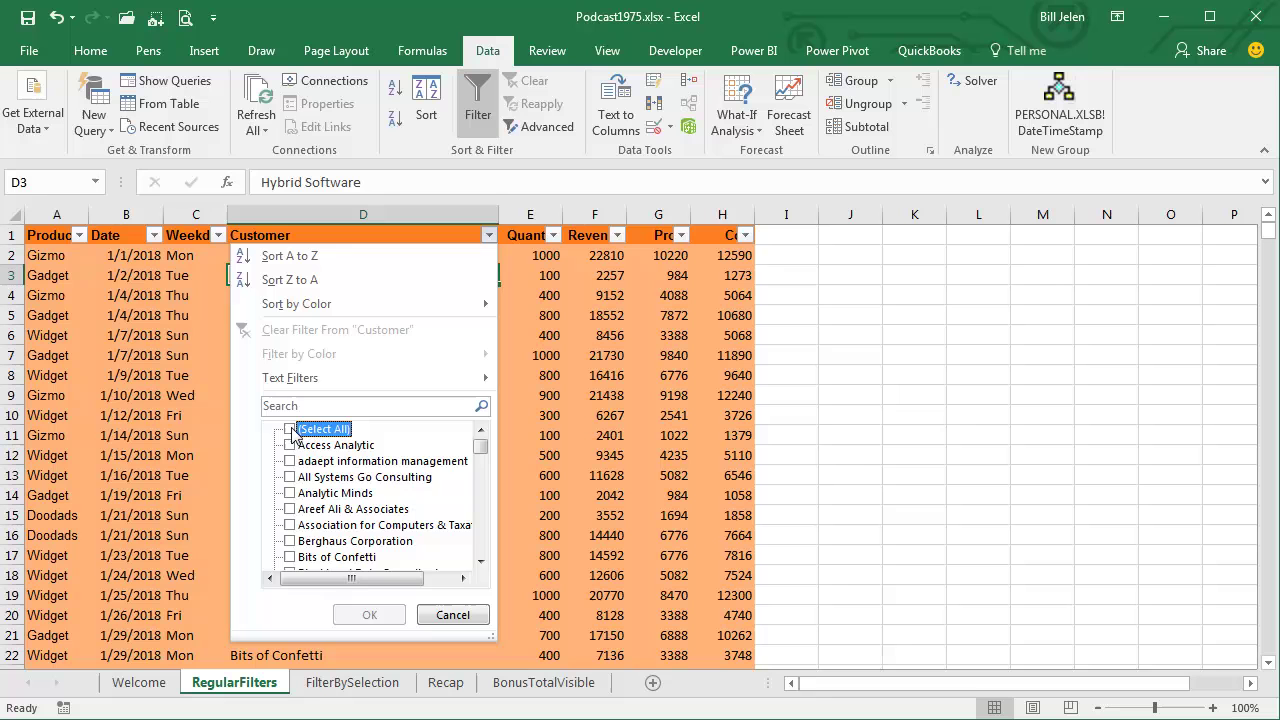
{"action": "left_click_drag", "start_coordinate": [480, 455], "coordinate": [481, 537]}
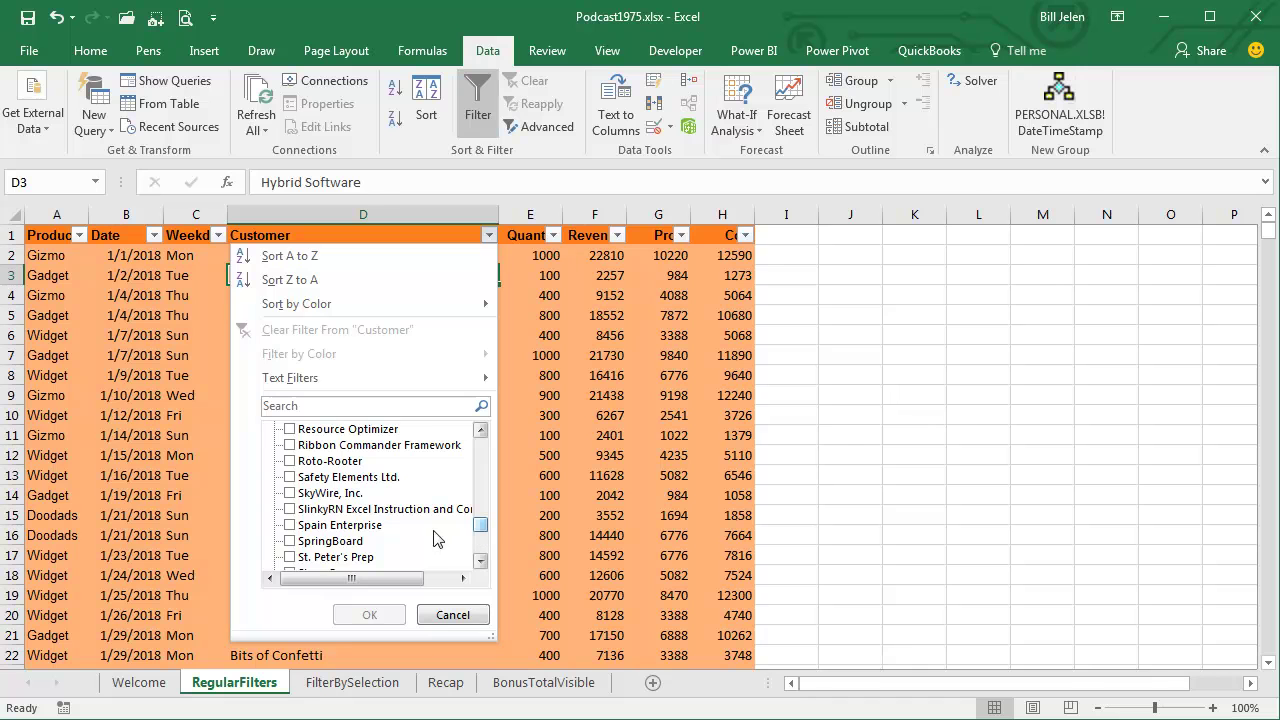
{"action": "left_click", "coordinate": [290, 510]}
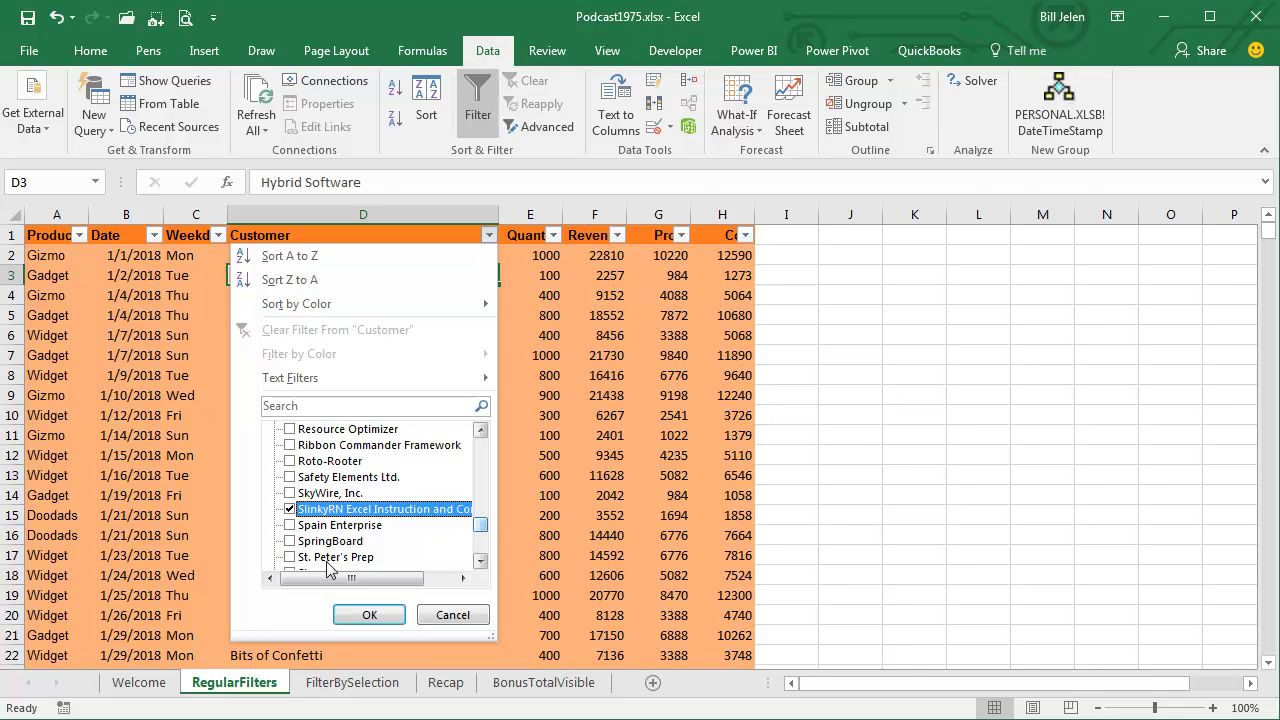
{"action": "left_click", "coordinate": [368, 615]}
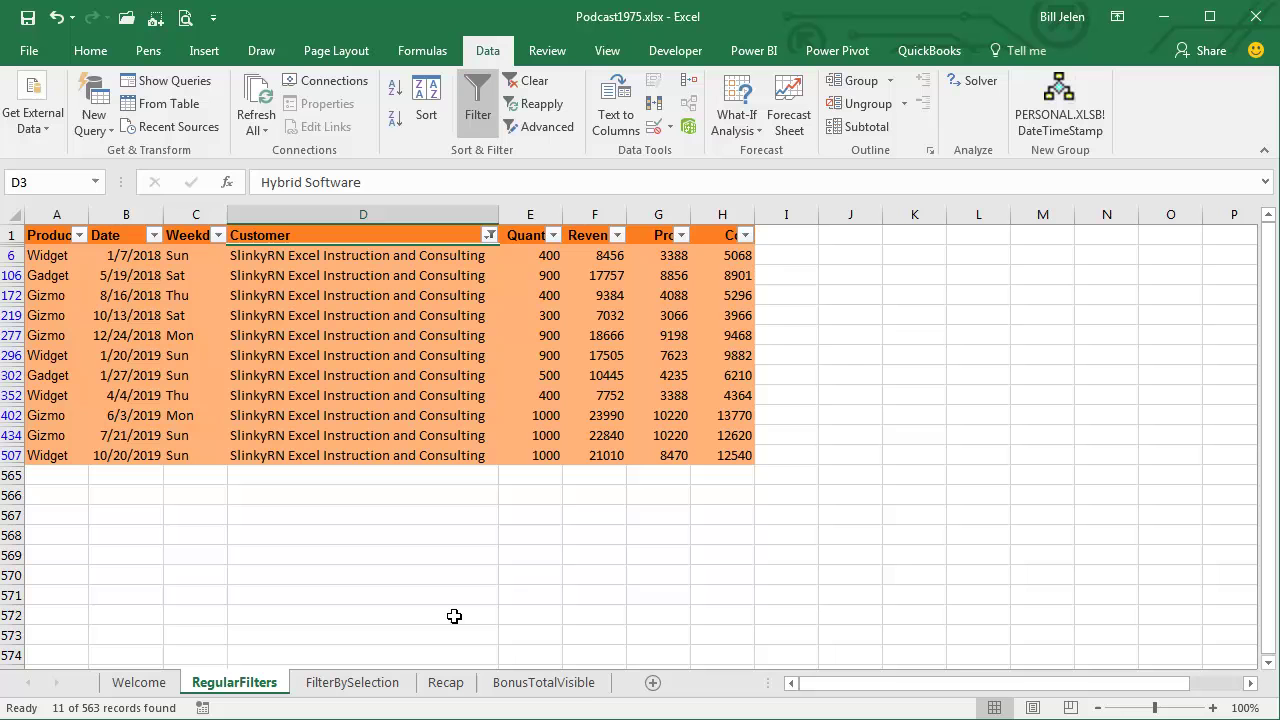
Check the filtered rows' extent with Ctrl+Down and Ctrl+Up, then go to the FilterBySelection sheet
{"action": "left_click", "coordinate": [166, 515]}
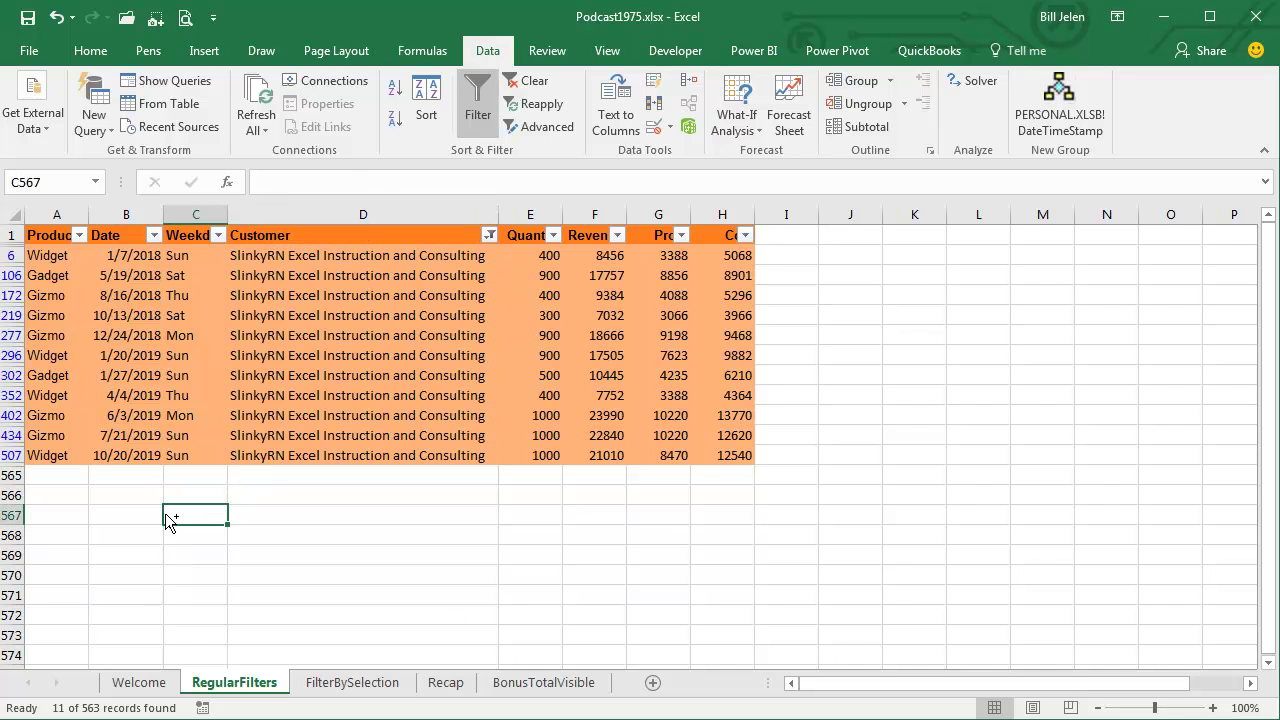
{"action": "key", "text": "ctrl+Down"}
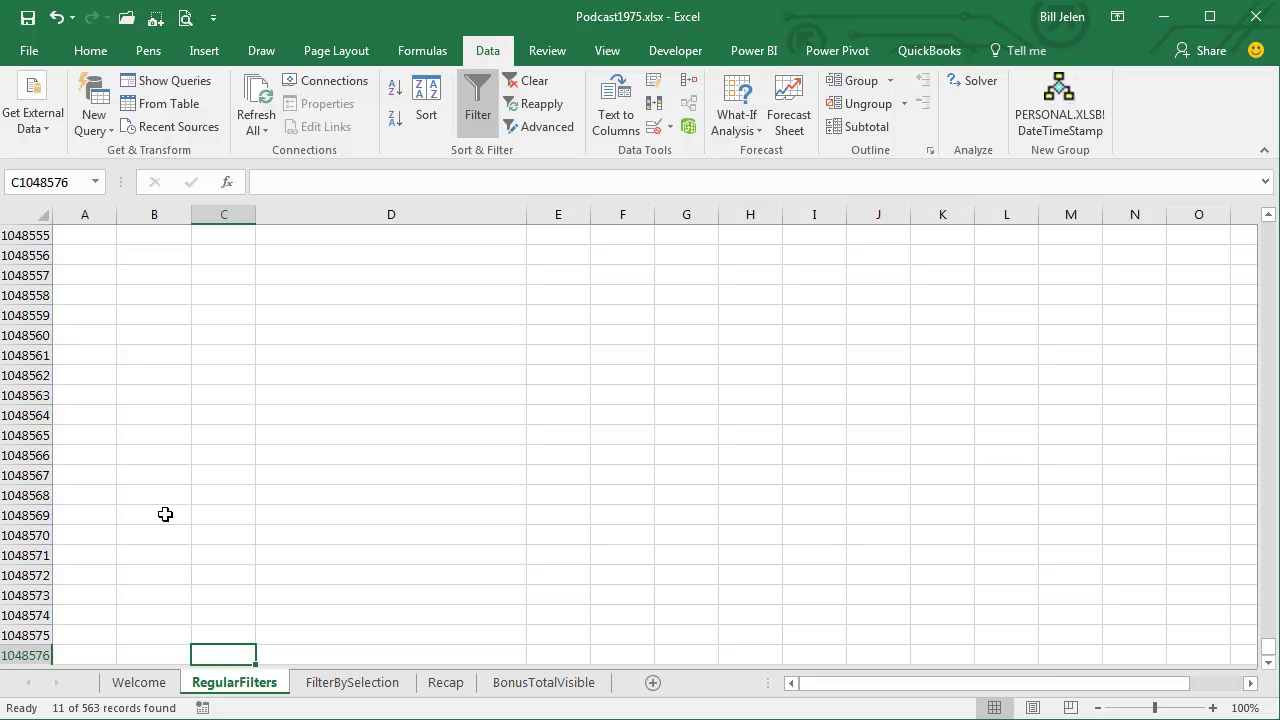
{"action": "key", "text": "ctrl+Up"}
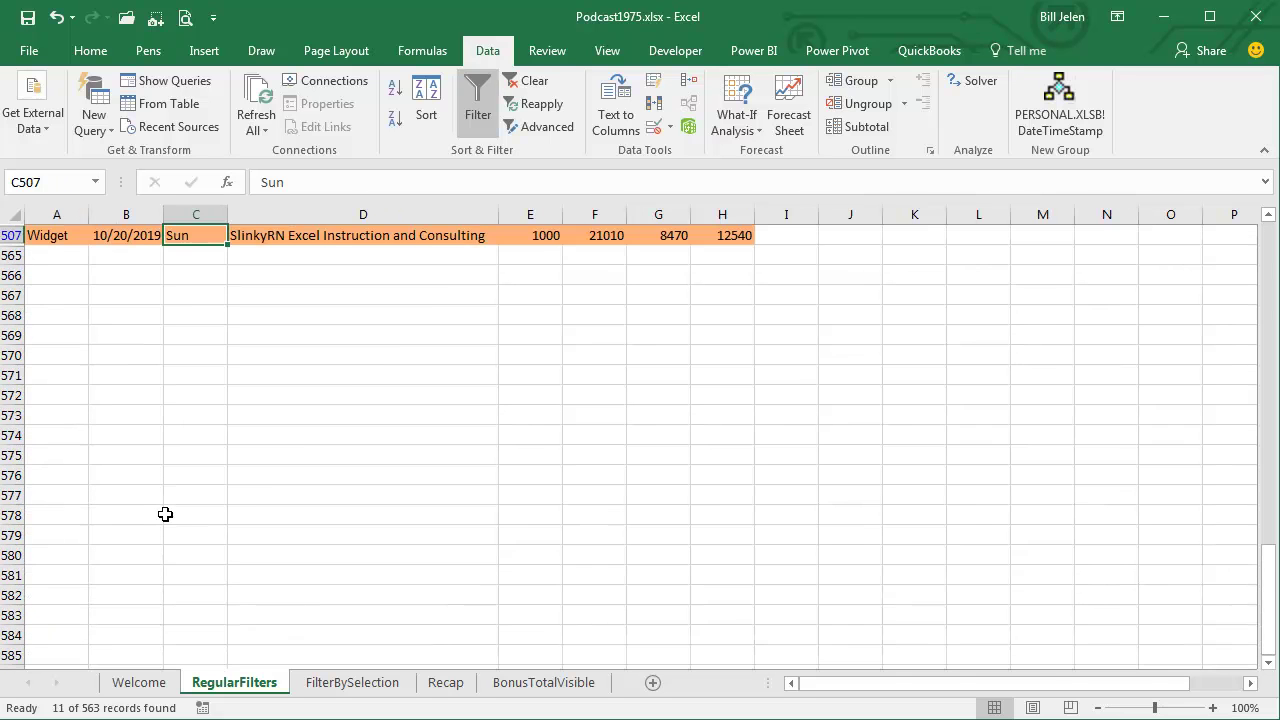
{"action": "key", "text": "ctrl+Up"}
{"action": "key", "text": "Down"}
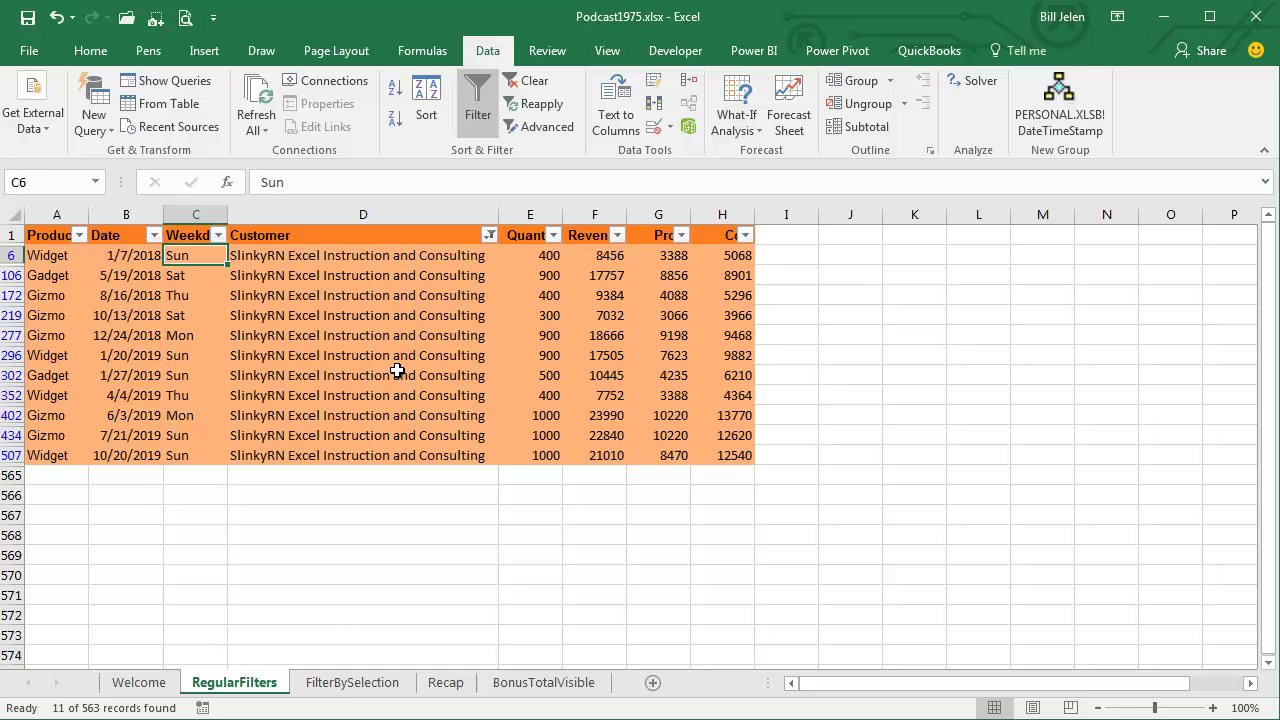
{"action": "left_click", "coordinate": [352, 683]}
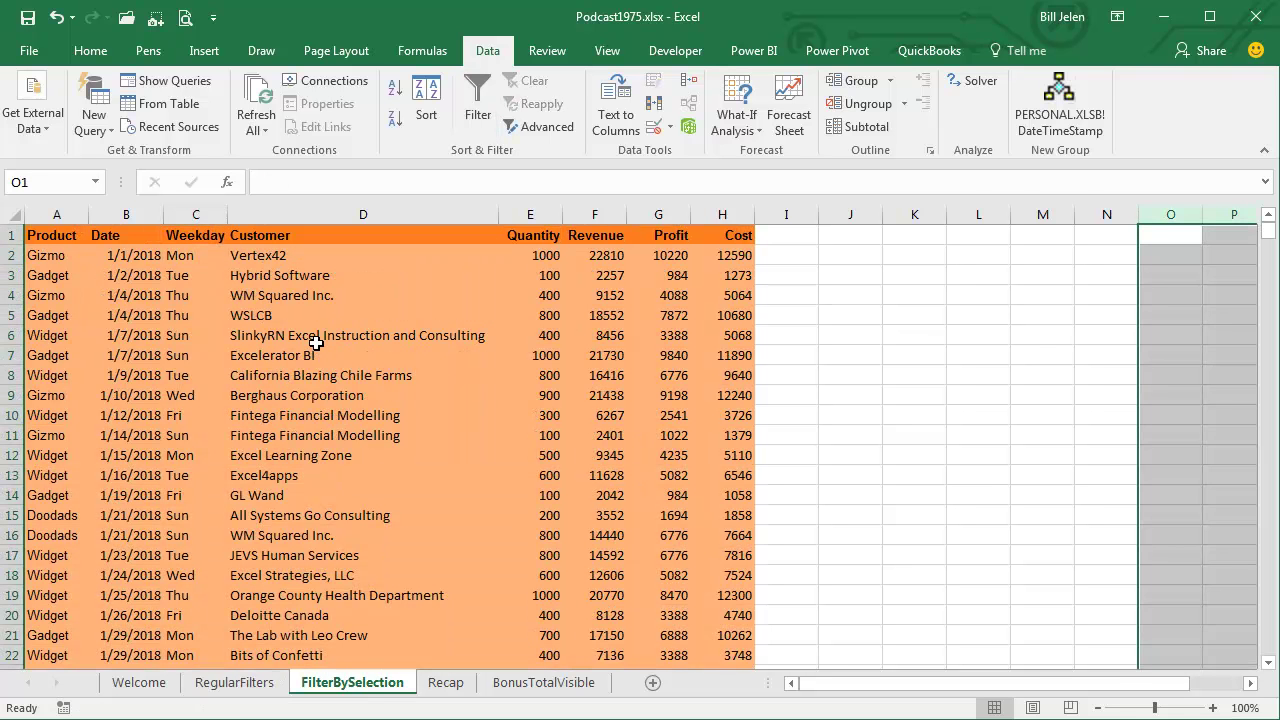
Select cell D6 containing SlinkyRN Excel Instruction and Consulting
{"action": "left_click", "coordinate": [316, 340]}
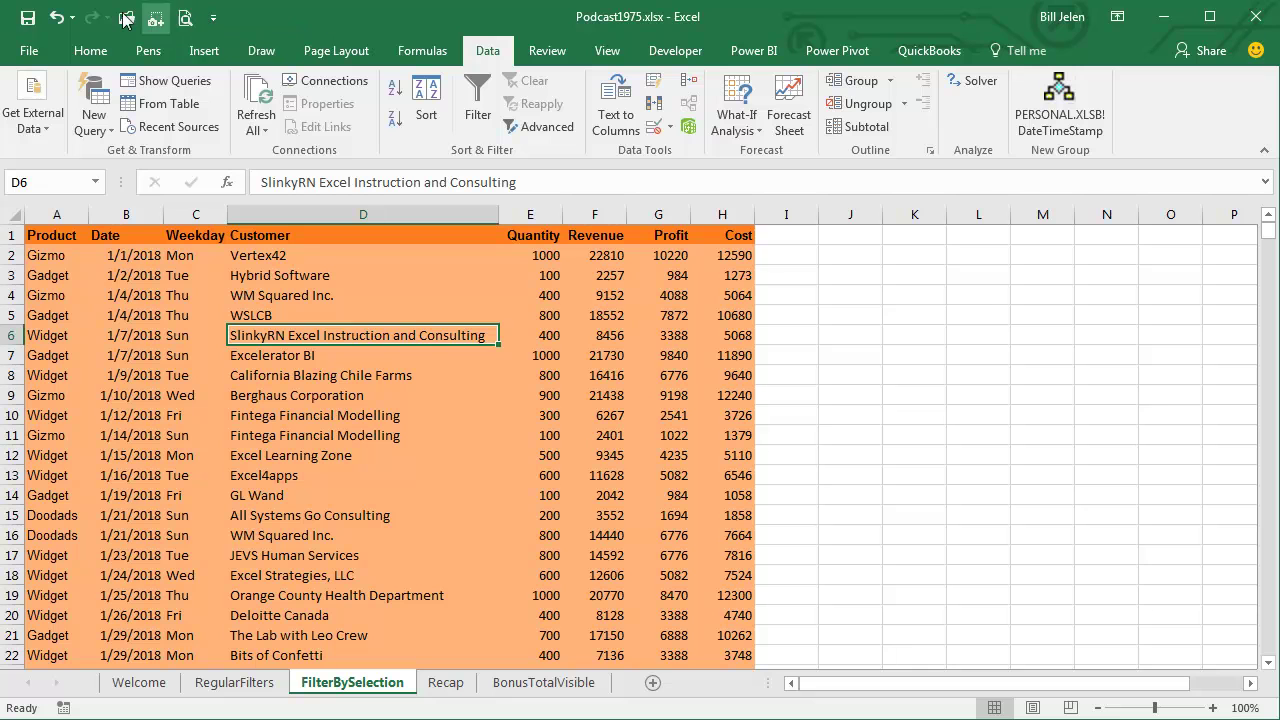
Open Excel Options at the Quick Access Toolbar page and expand the 'Choose commands from' list
{"action": "right_click", "coordinate": [191, 24]}
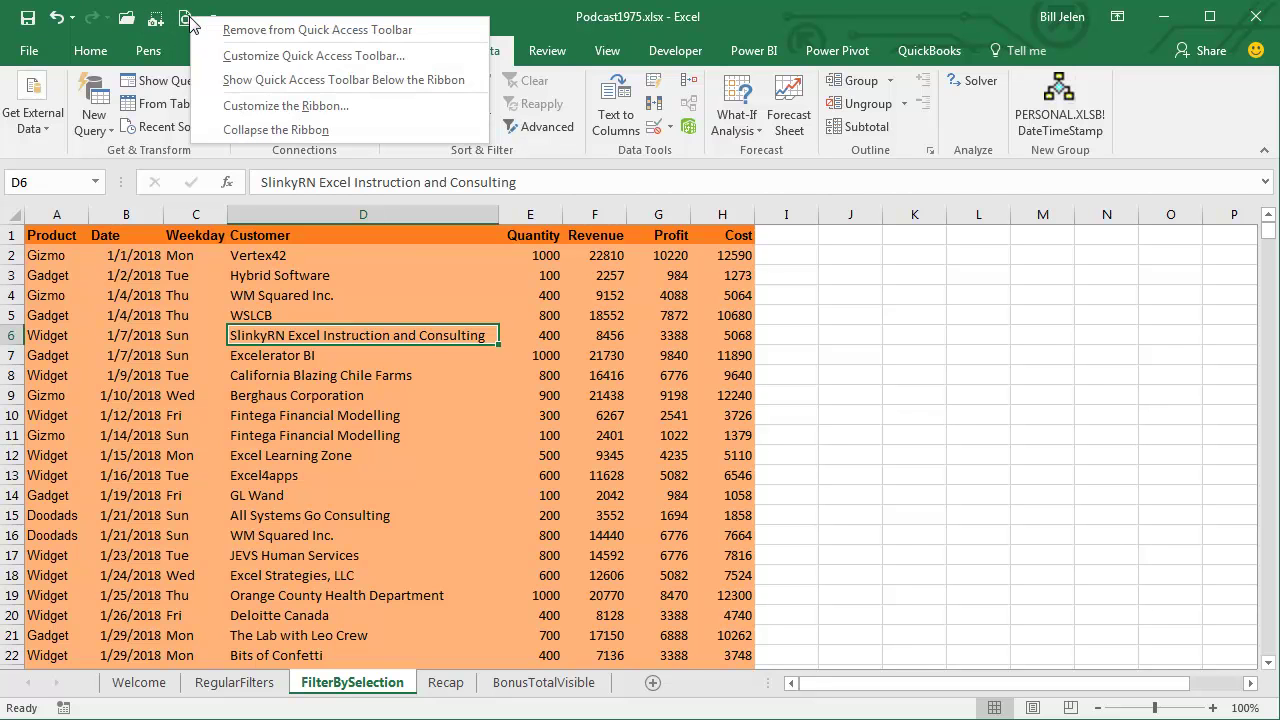
{"action": "left_click", "coordinate": [258, 55]}
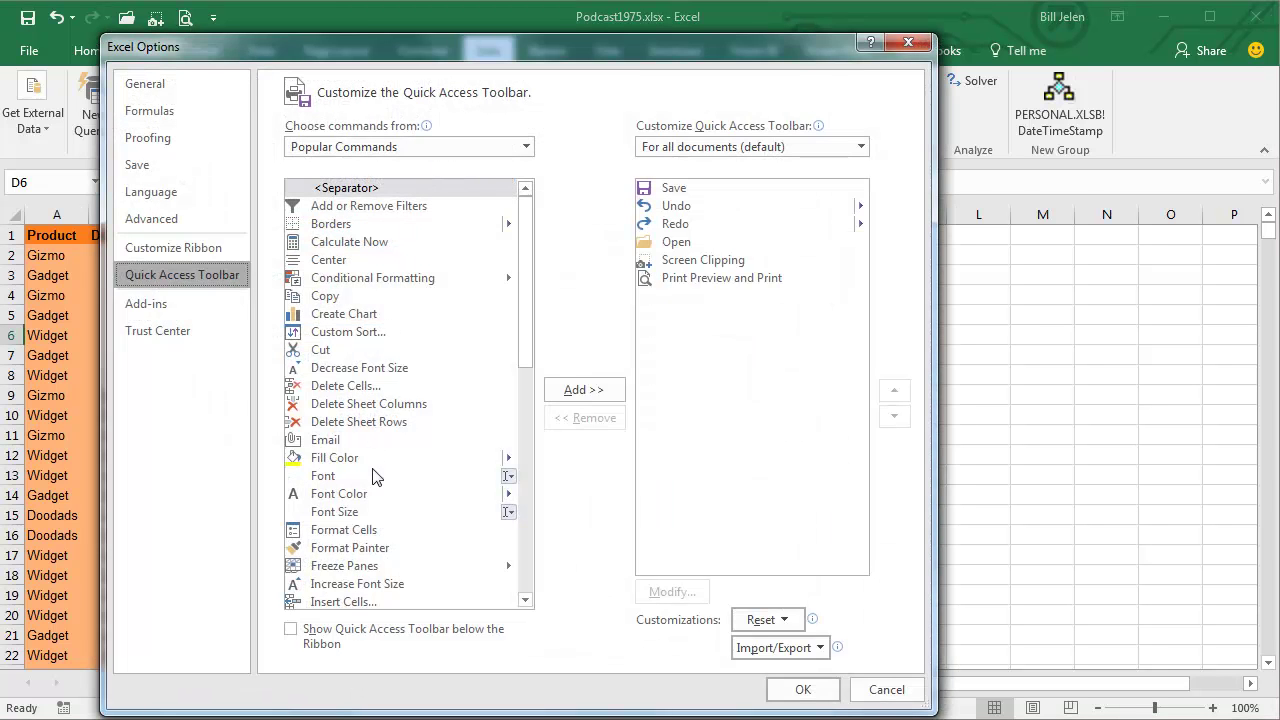
{"action": "mouse_move", "coordinate": [523, 372]}
{"action": "left_mouse_down"}
{"action": "mouse_move", "coordinate": [523, 588]}
{"action": "mouse_move", "coordinate": [525, 352]}
{"action": "left_mouse_up"}
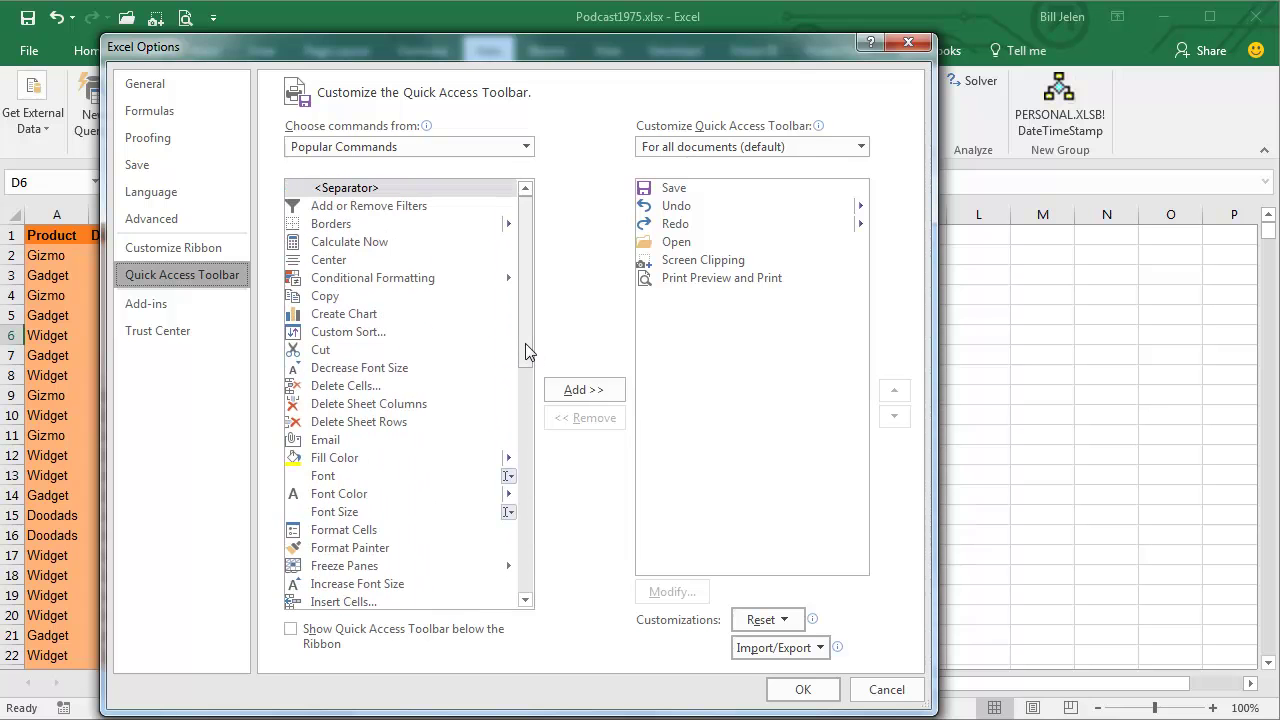
{"action": "left_click", "coordinate": [526, 146]}
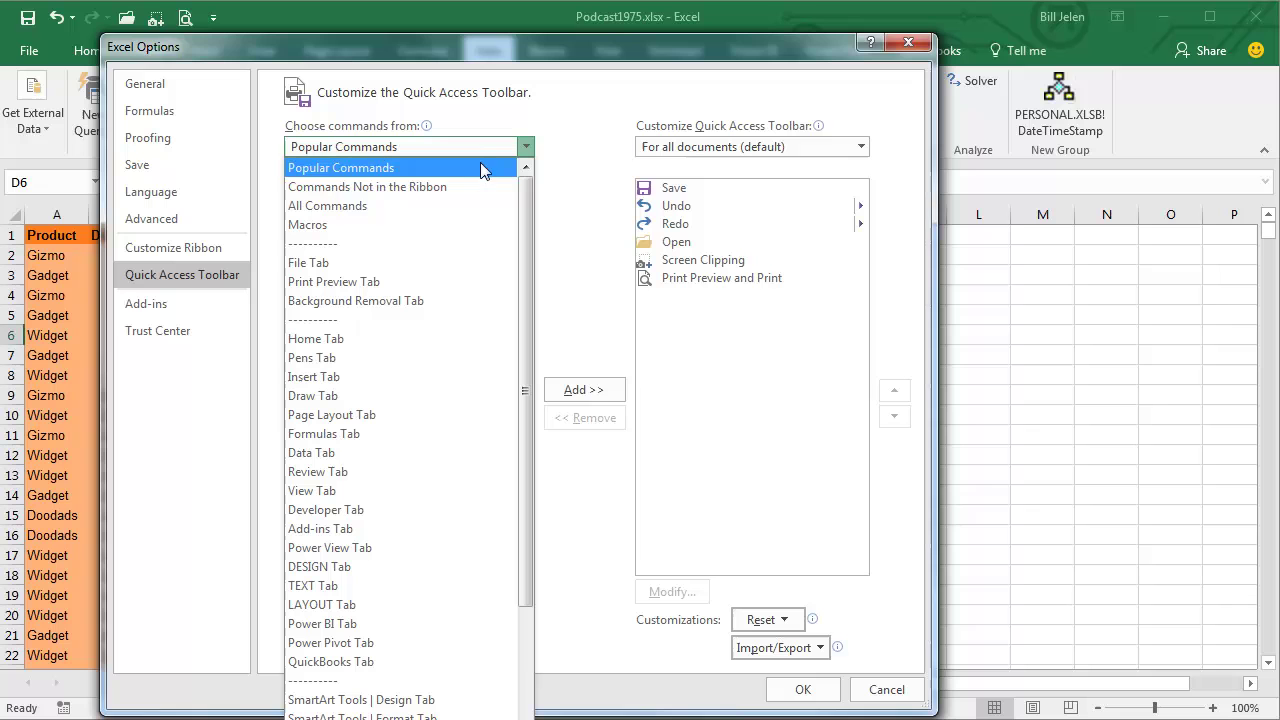
From 'Commands Not in the Ribbon', add AutoFilter (AutoFilterClassic) to the Quick Access Toolbar list
{"action": "left_click", "coordinate": [341, 190]}
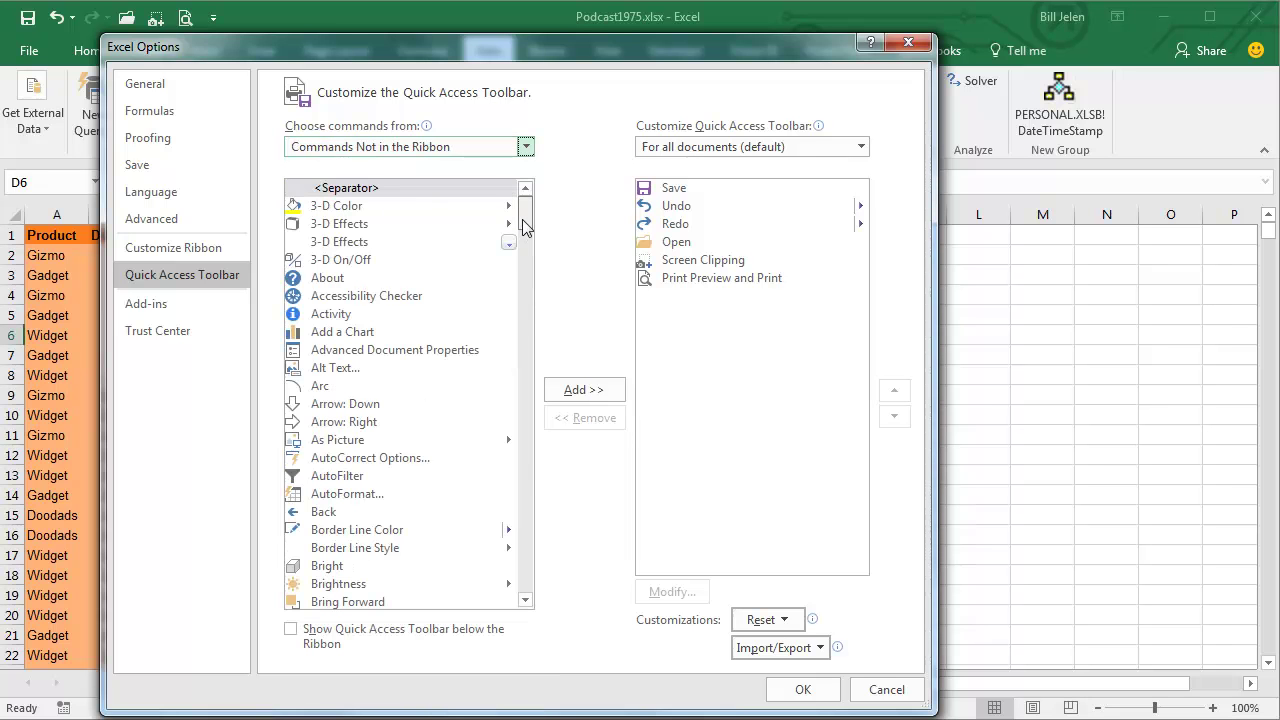
{"action": "mouse_move", "coordinate": [523, 227]}
{"action": "left_mouse_down"}
{"action": "mouse_move", "coordinate": [518, 598]}
{"action": "mouse_move", "coordinate": [527, 205]}
{"action": "left_mouse_up"}
{"action": "mouse_move", "coordinate": [527, 210]}
{"action": "left_mouse_down"}
{"action": "mouse_move", "coordinate": [525, 345]}
{"action": "mouse_move", "coordinate": [528, 237]}
{"action": "left_mouse_up"}
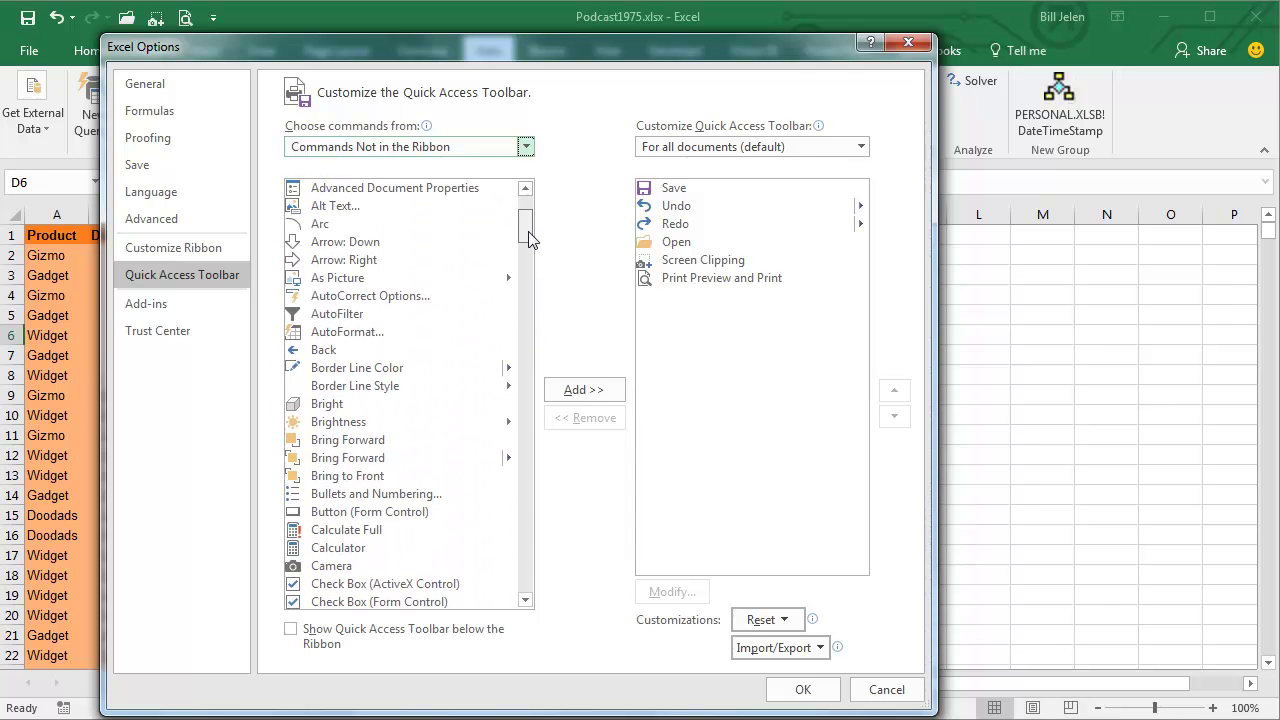
{"action": "left_click", "coordinate": [355, 316]}
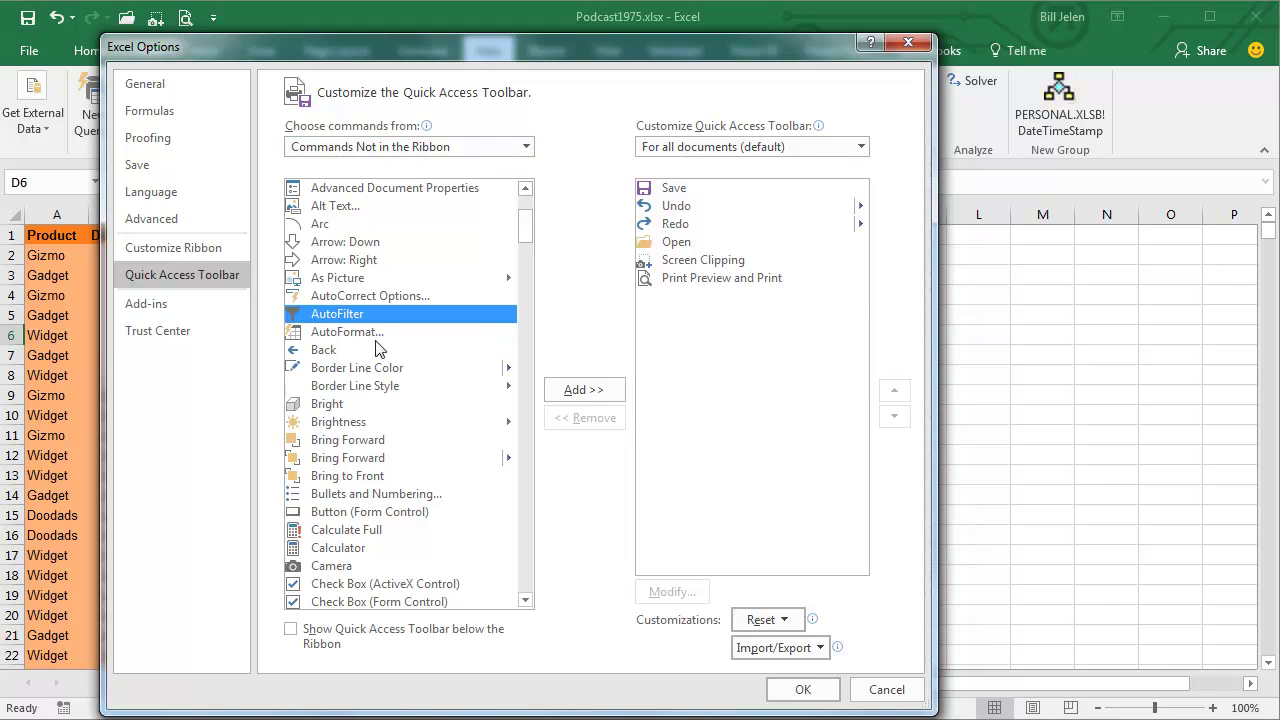
{"action": "left_click", "coordinate": [564, 392]}
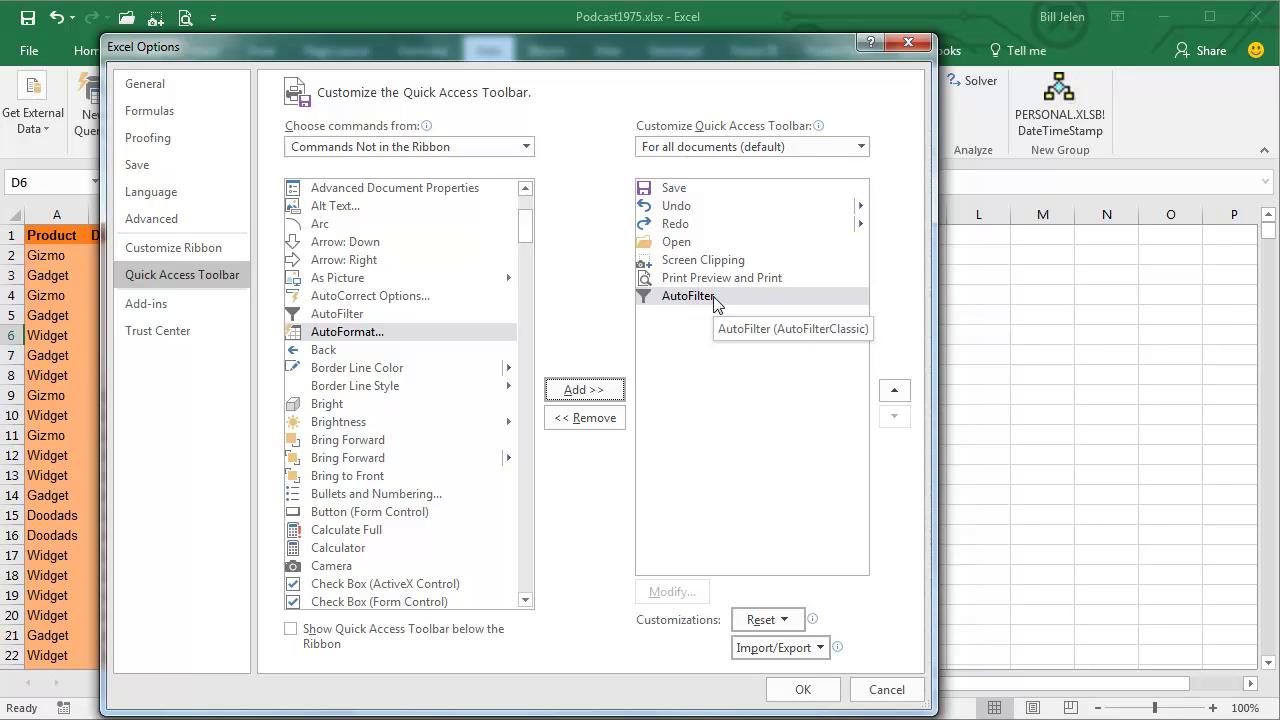
Confirm Options, then filter by selection on D6's customer, A219 Gizmo and C277 Mon, leaving 2 records
{"action": "left_click", "coordinate": [803, 690]}
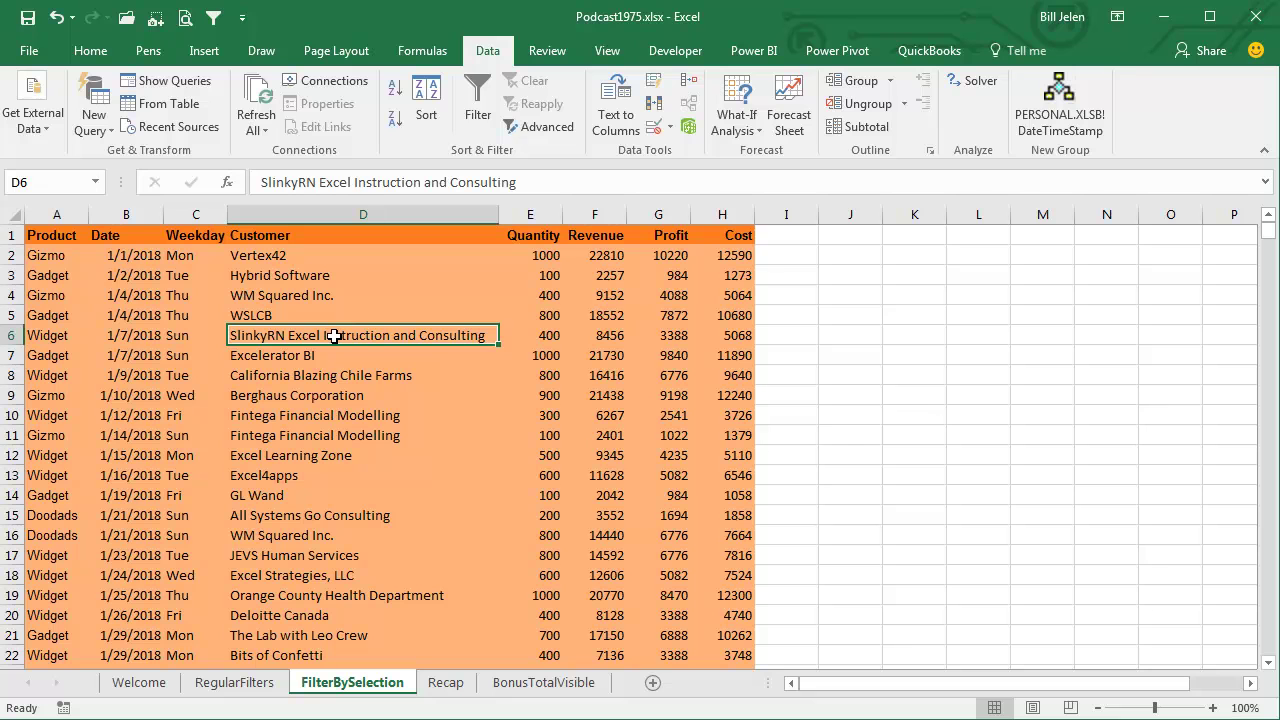
{"action": "left_click", "coordinate": [213, 19]}
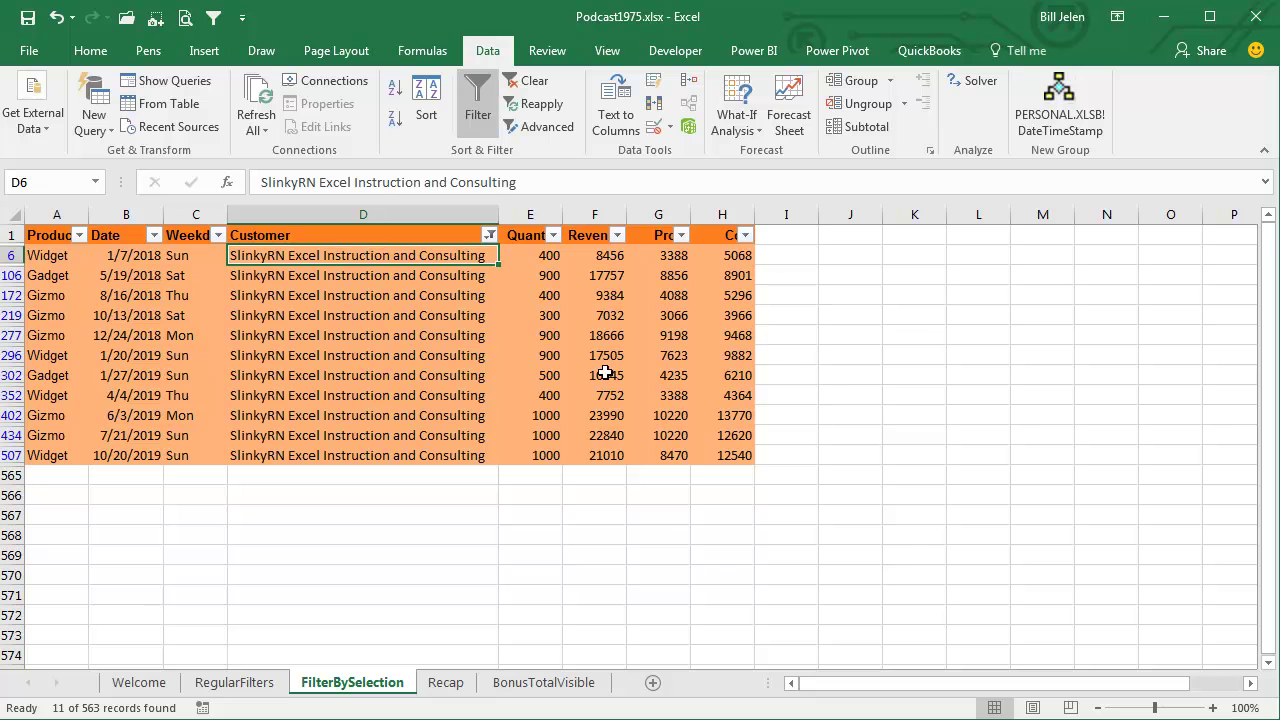
{"action": "left_click", "coordinate": [55, 315]}
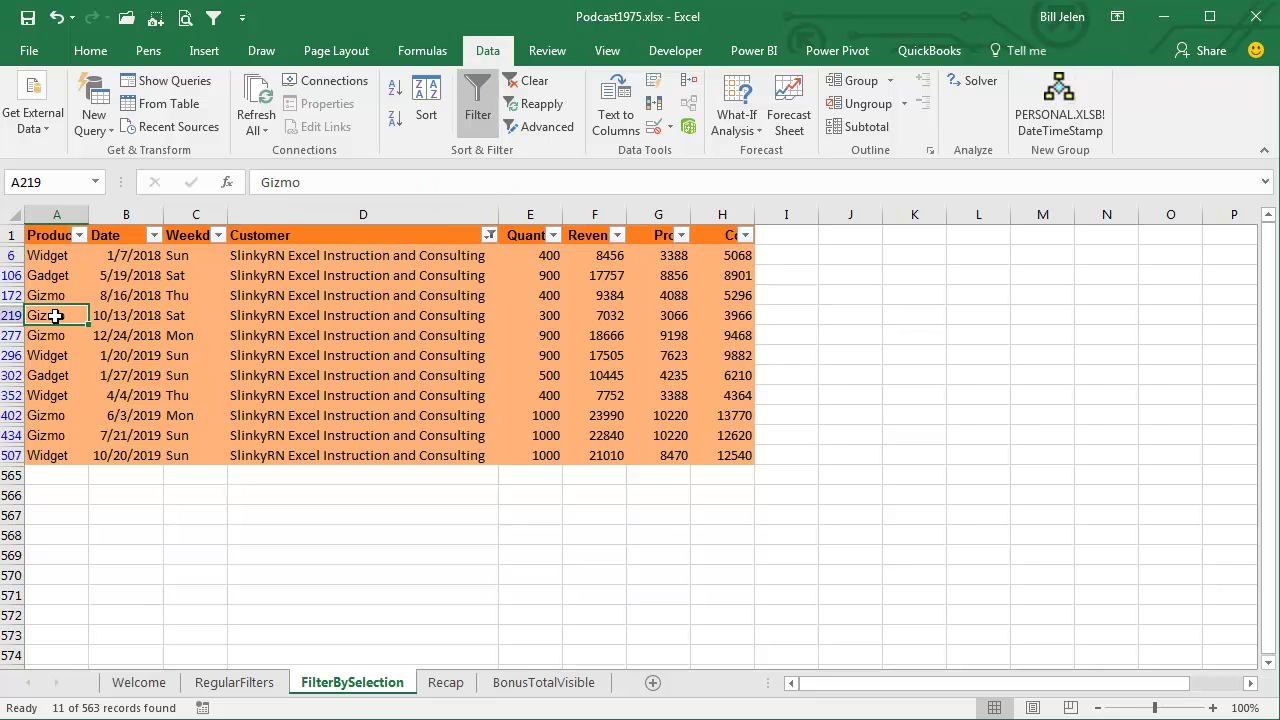
{"action": "left_click", "coordinate": [216, 24]}
{"action": "left_click", "coordinate": [196, 295]}
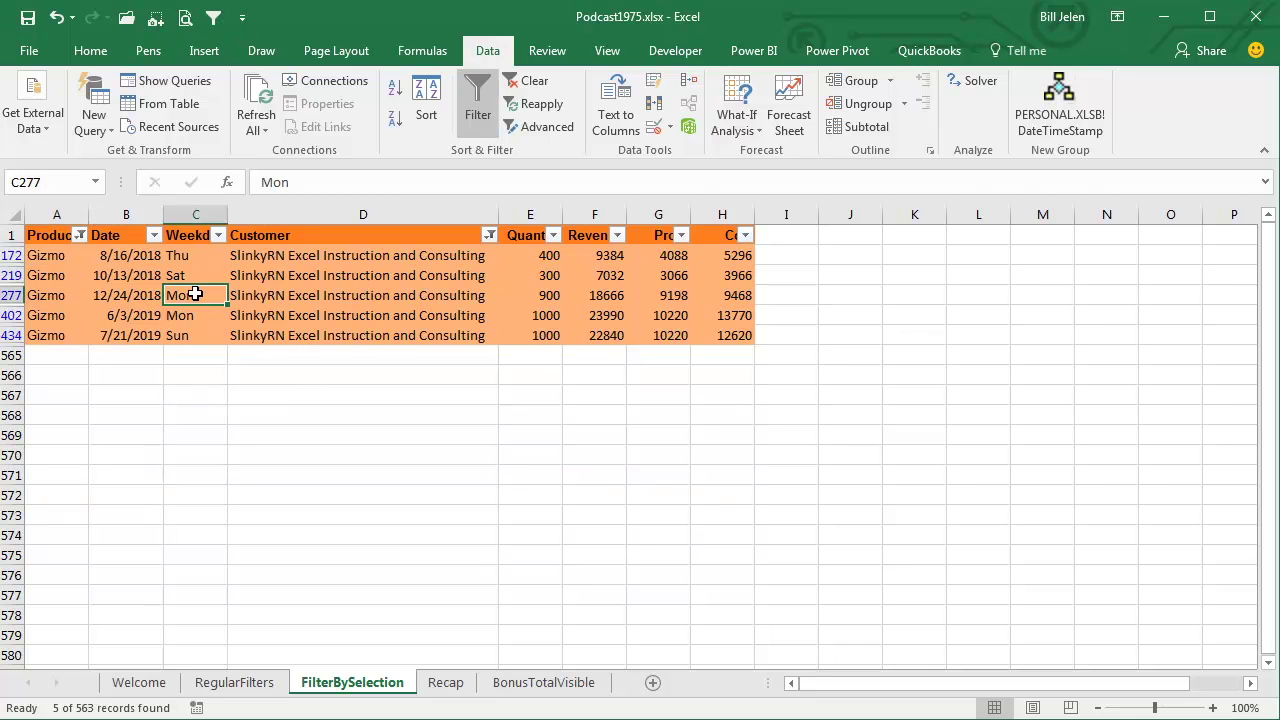
{"action": "left_click", "coordinate": [214, 20]}
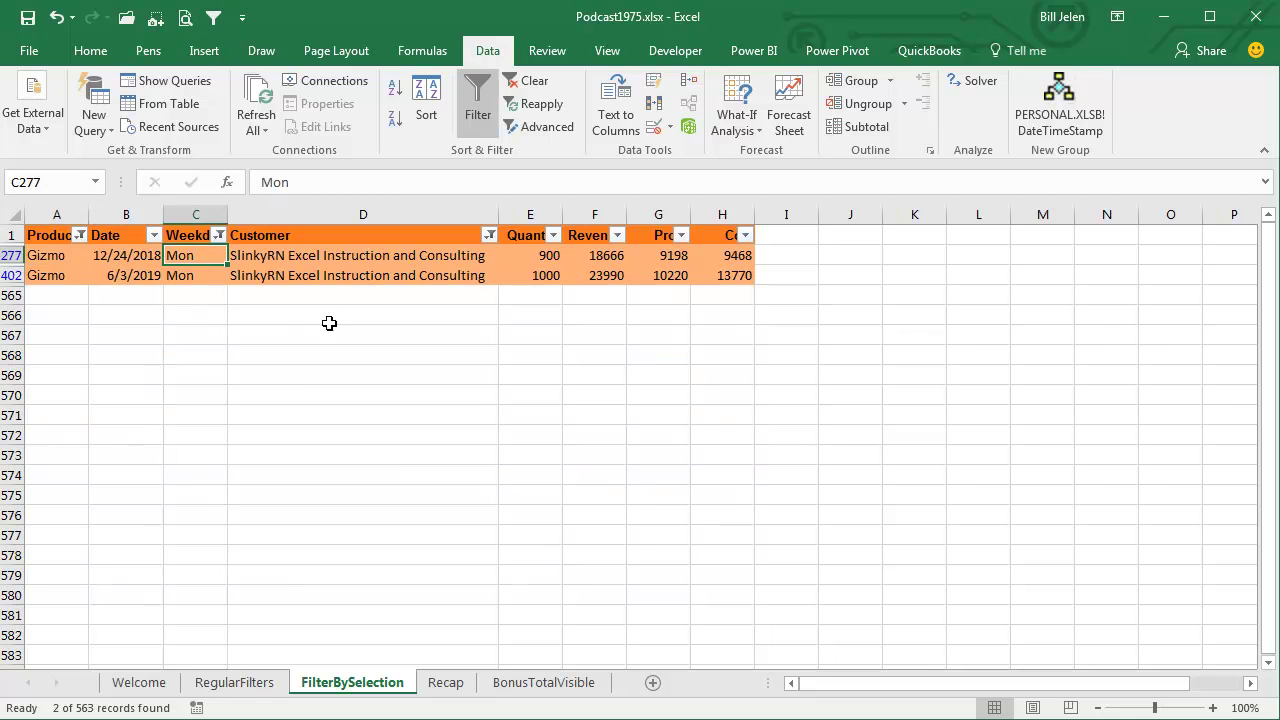
Clear all filters, try AutoFilter on D6, C12 and A11 together, dismiss the error, then open Recap
{"action": "left_click", "coordinate": [531, 86]}
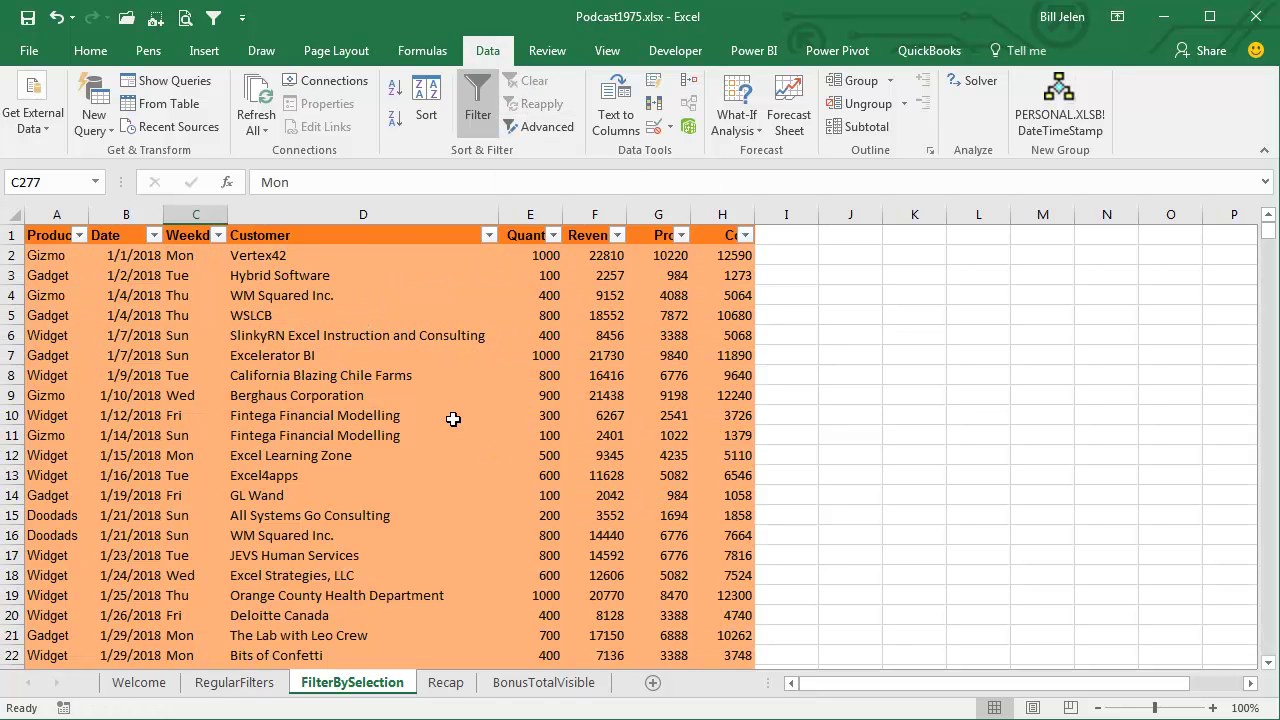
{"action": "left_click", "coordinate": [364, 335]}
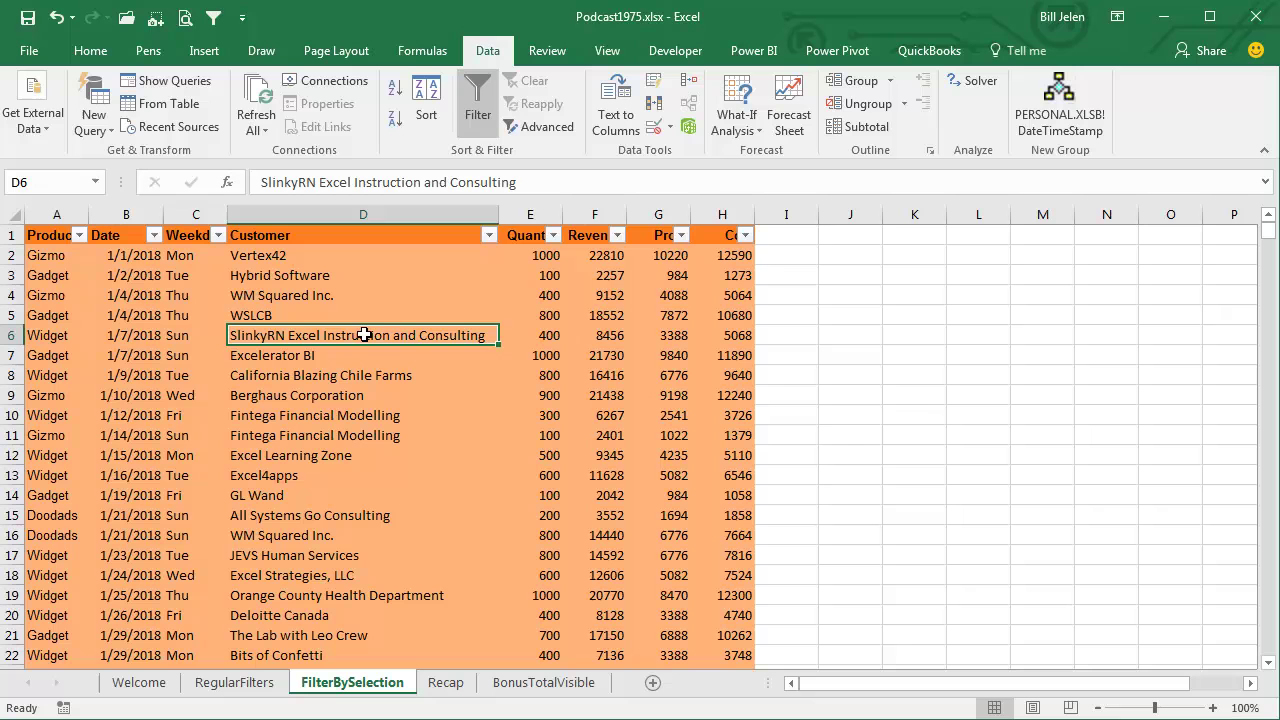
{"action": "left_click", "coordinate": [185, 455], "text": "ctrl"}
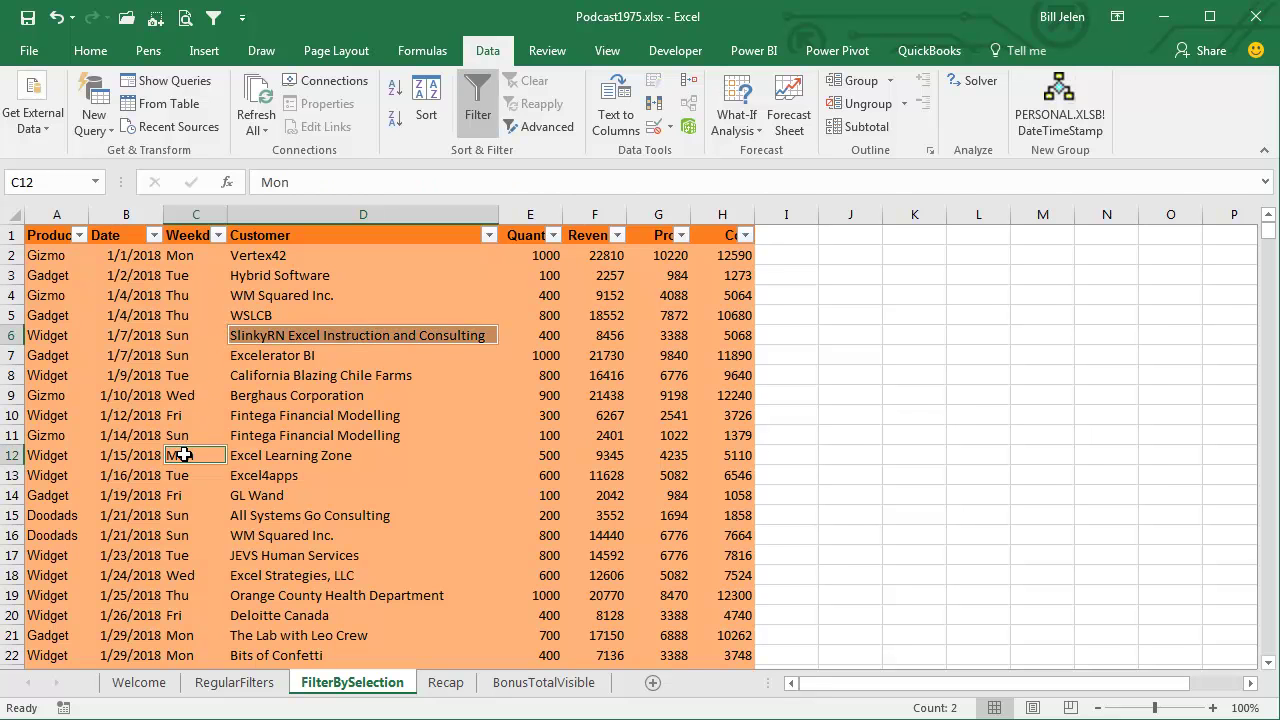
{"action": "left_click", "coordinate": [47, 436], "text": "ctrl"}
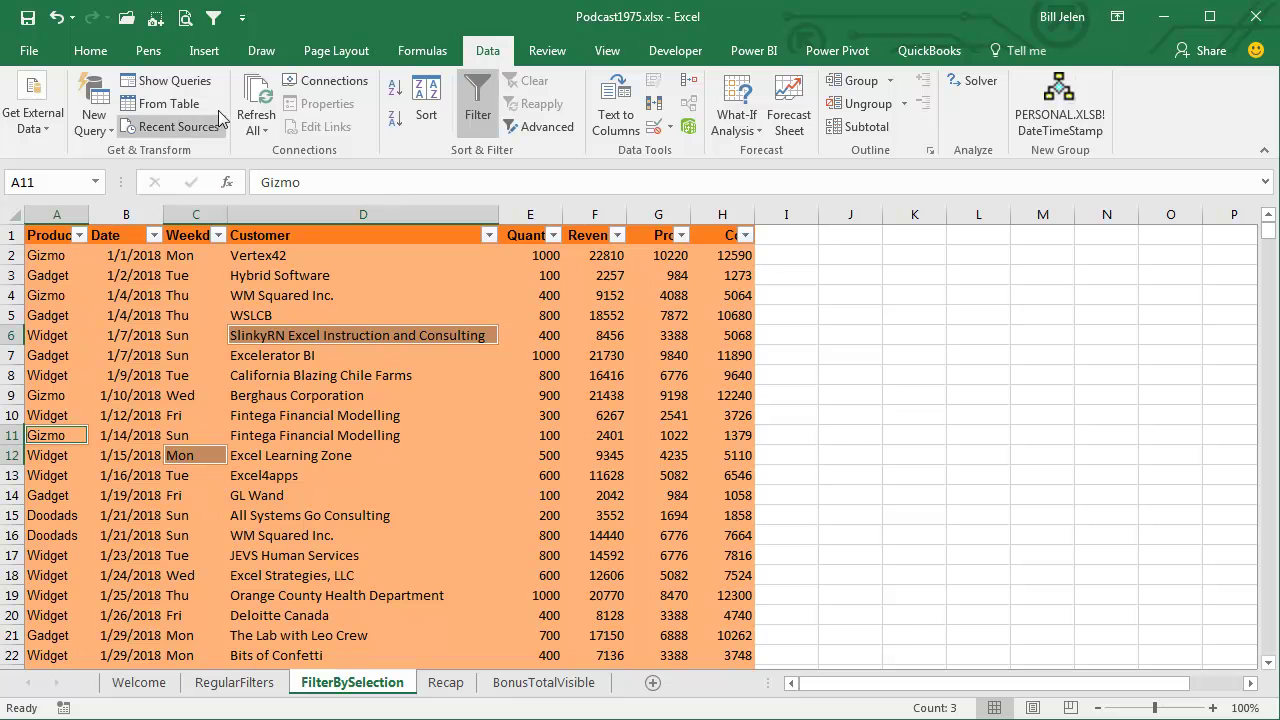
{"action": "left_click", "coordinate": [214, 18]}
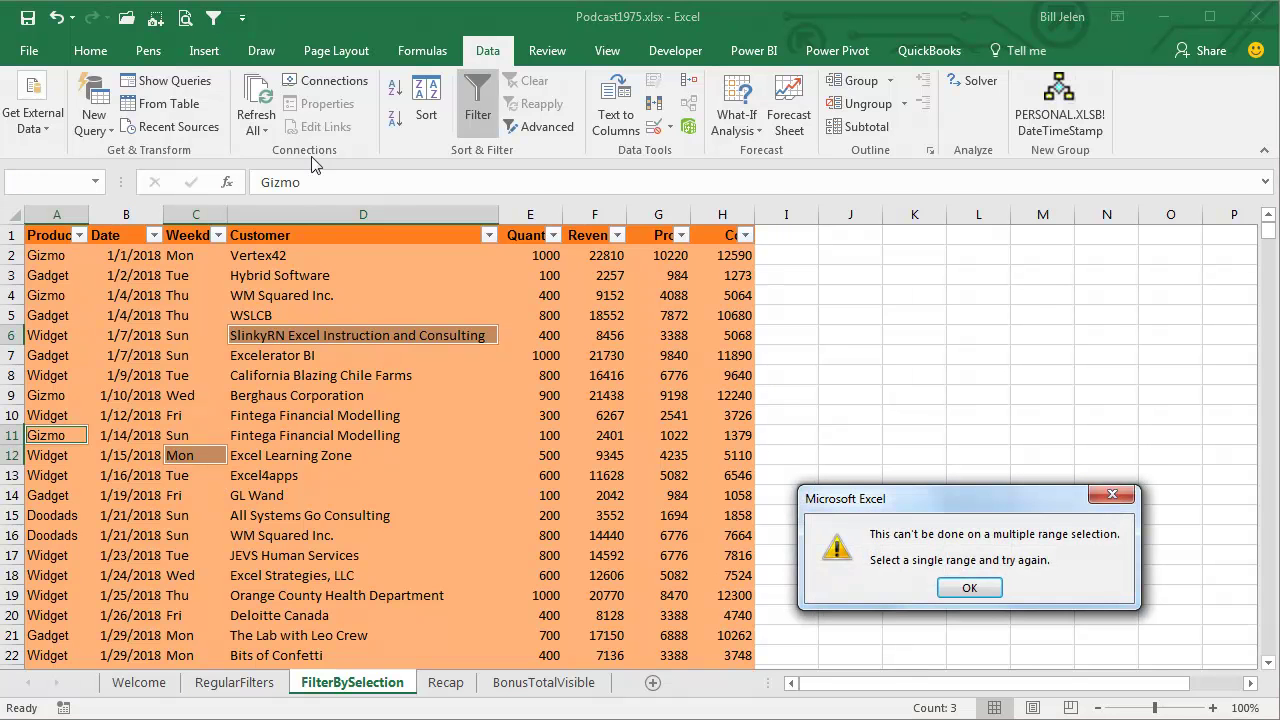
{"action": "left_click", "coordinate": [966, 589]}
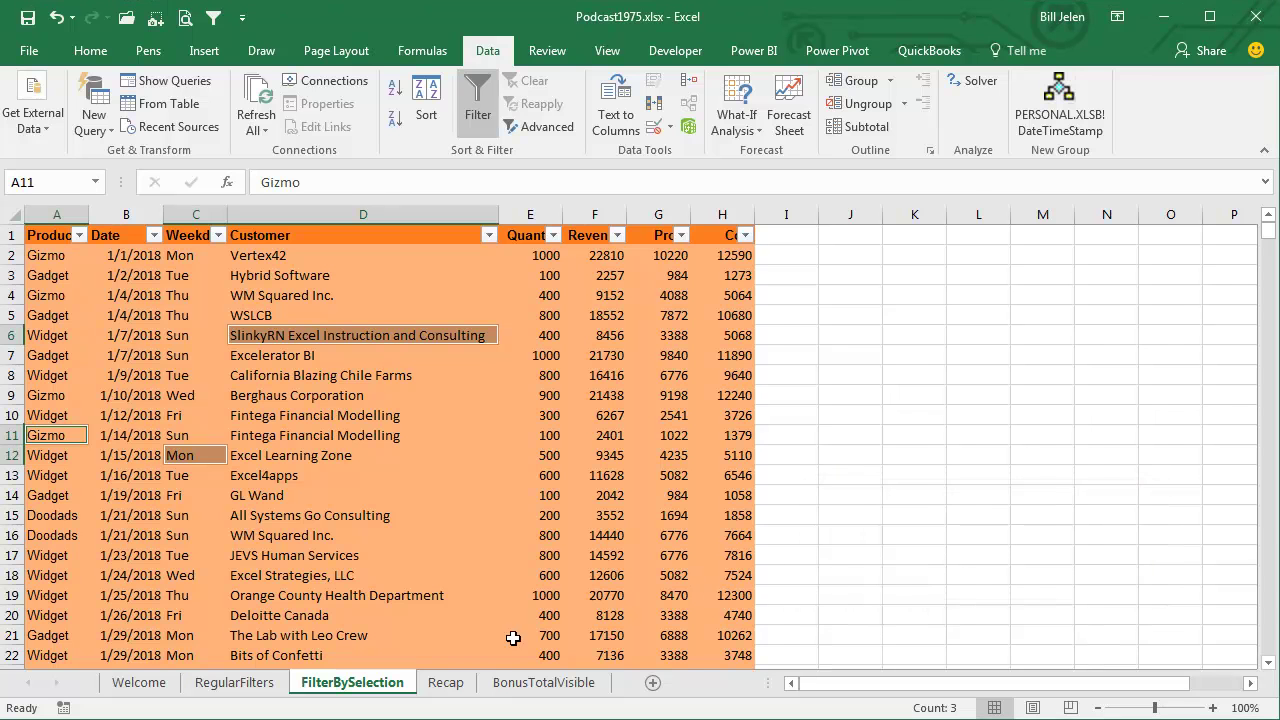
{"action": "left_click", "coordinate": [446, 683]}
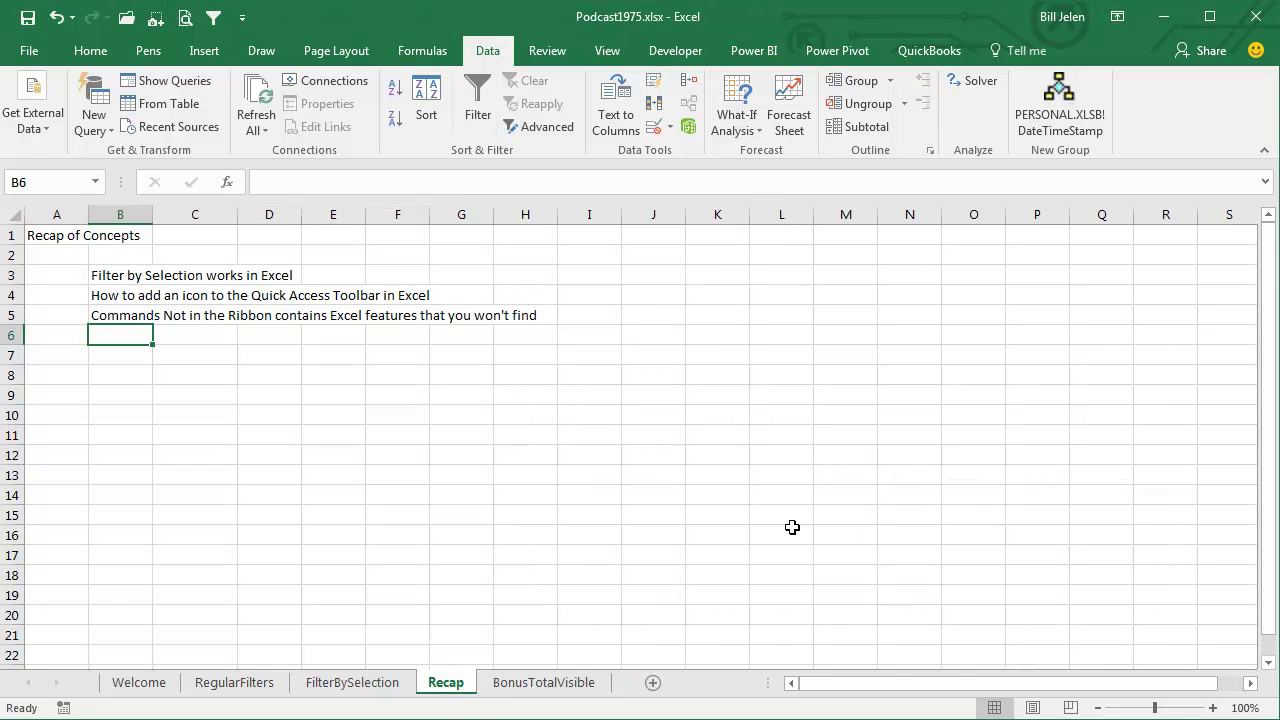